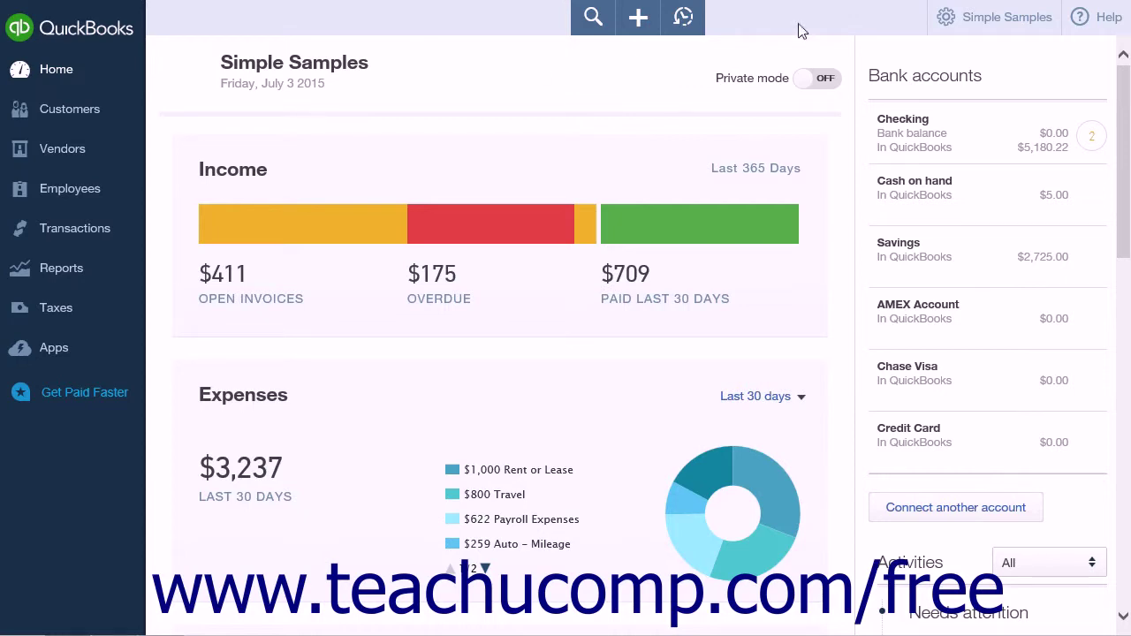
Open Tools > Export Data from the gear menu and begin the export steps
click(955, 35)
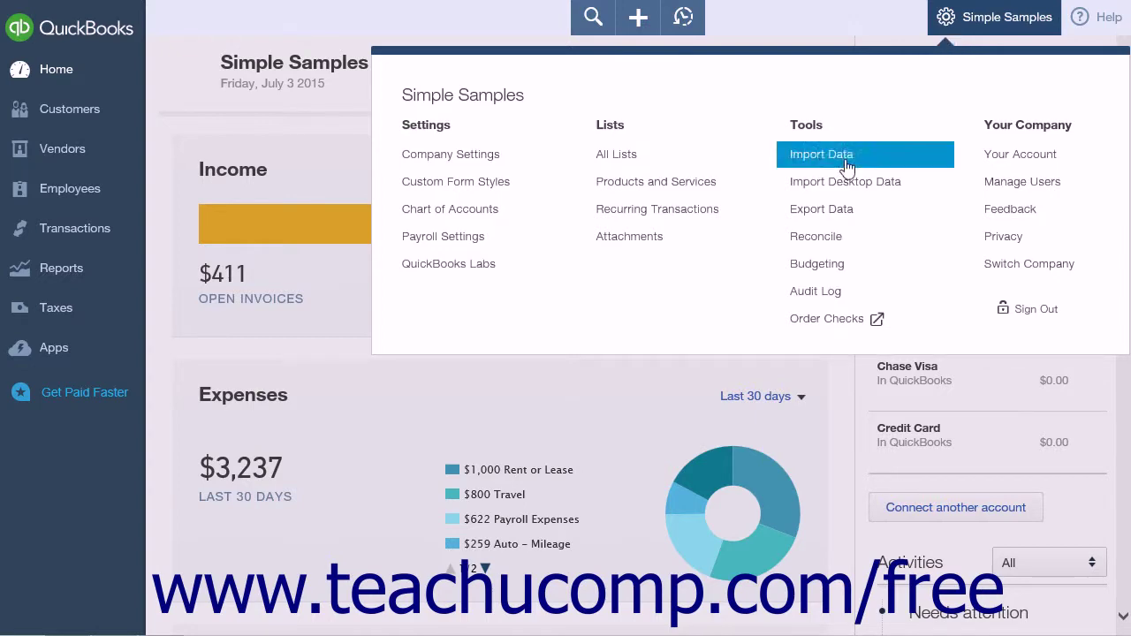
click(837, 218)
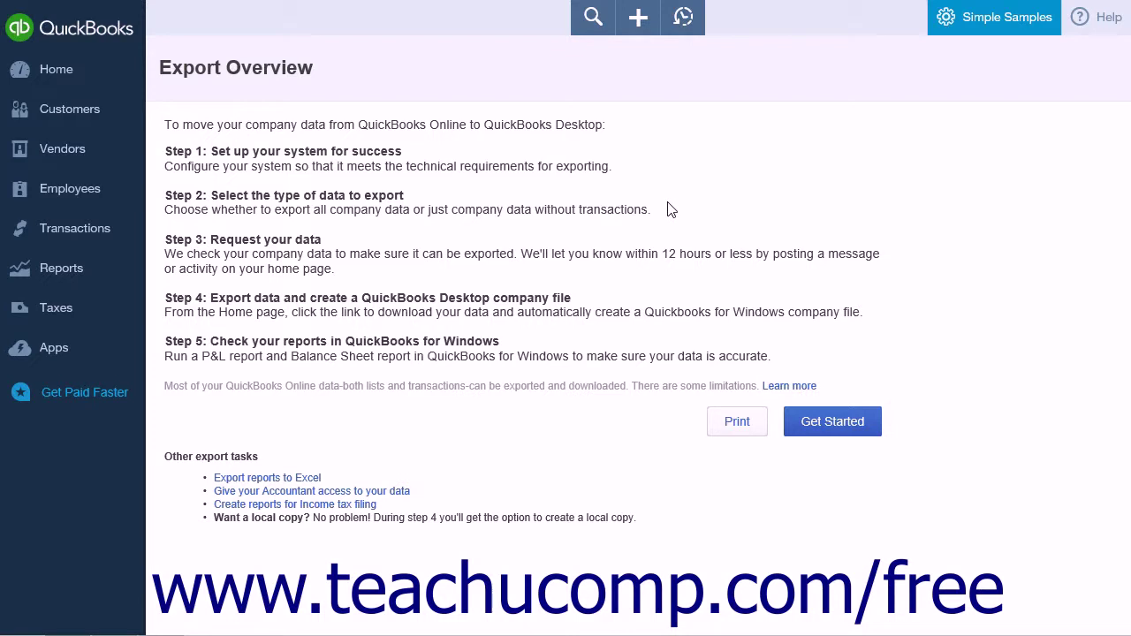
click(858, 424)
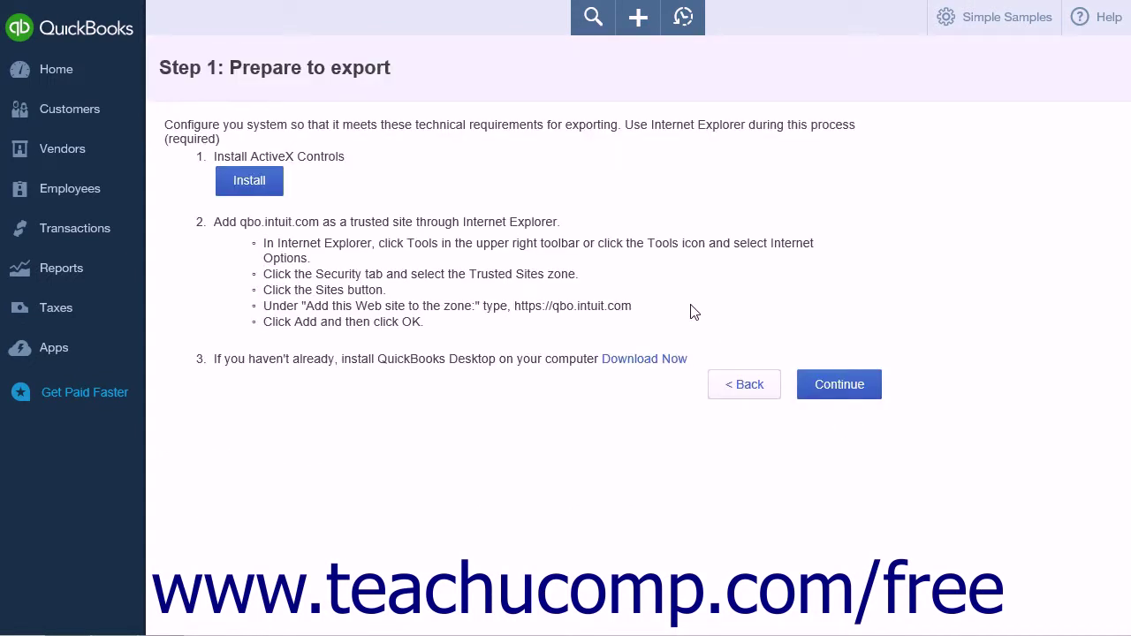
Install the ActiveX control now, then return to Export Data through the gear menu
click(267, 188)
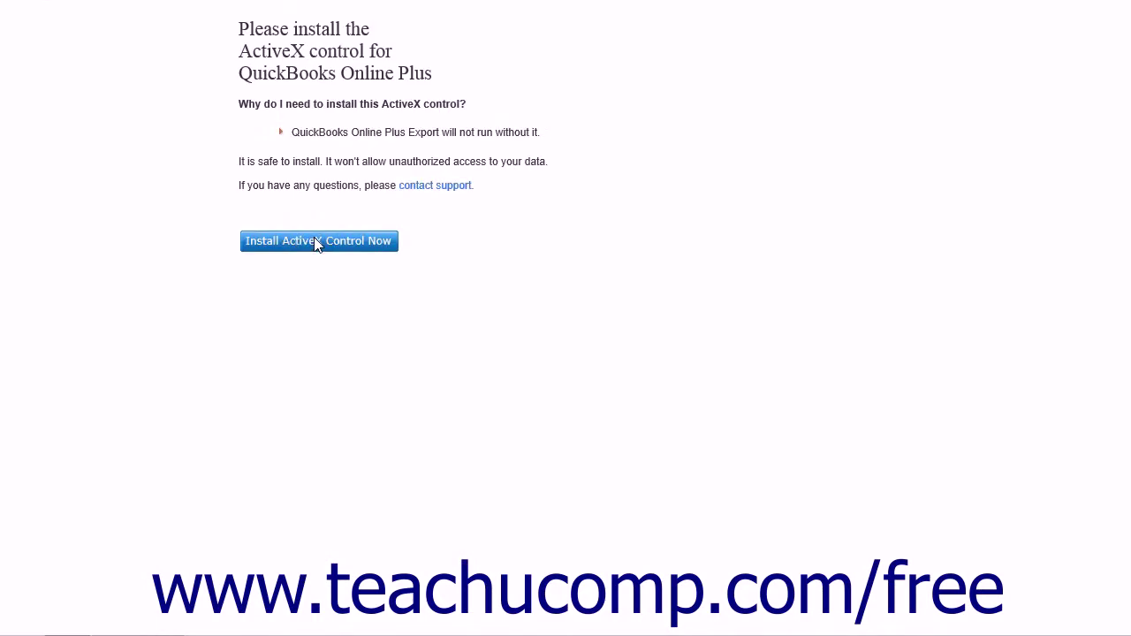
click(317, 243)
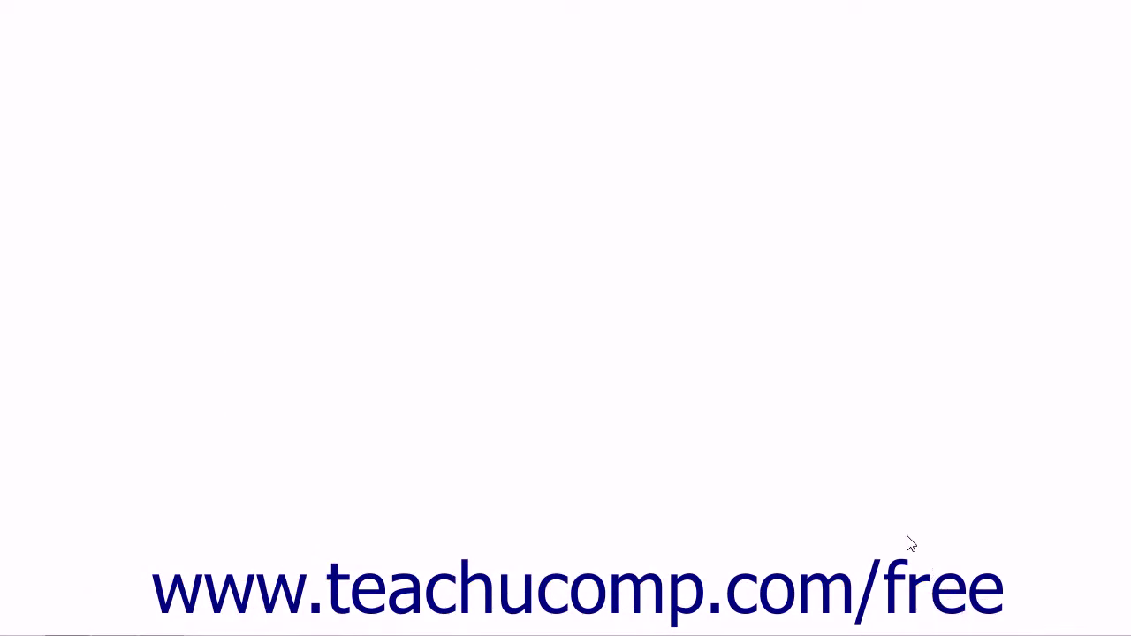
click(460, 231)
click(943, 16)
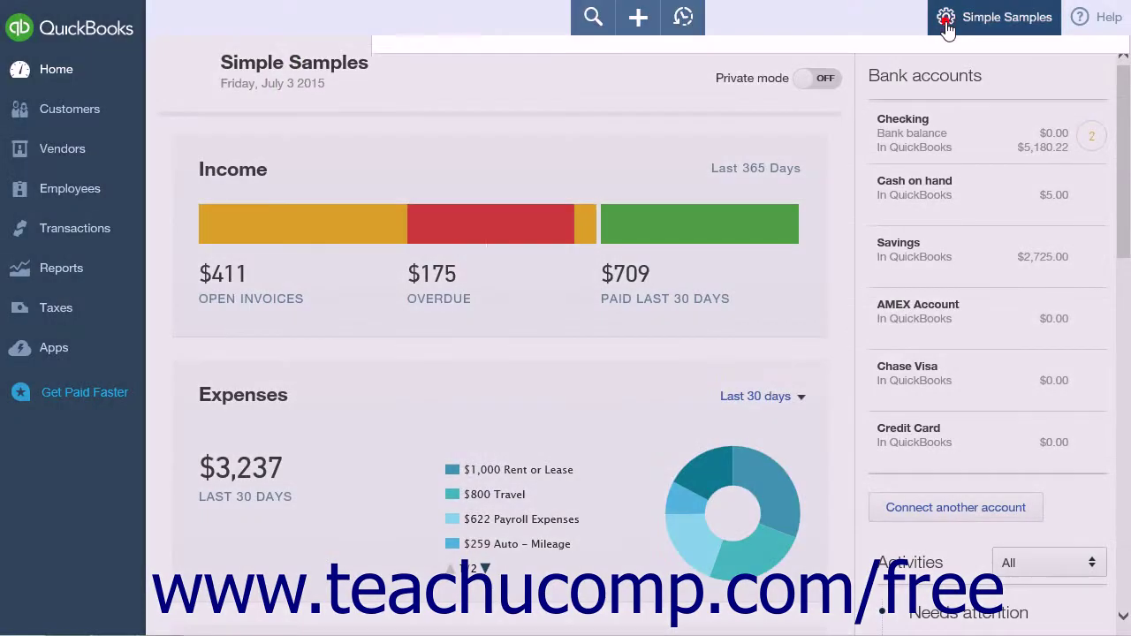
click(835, 208)
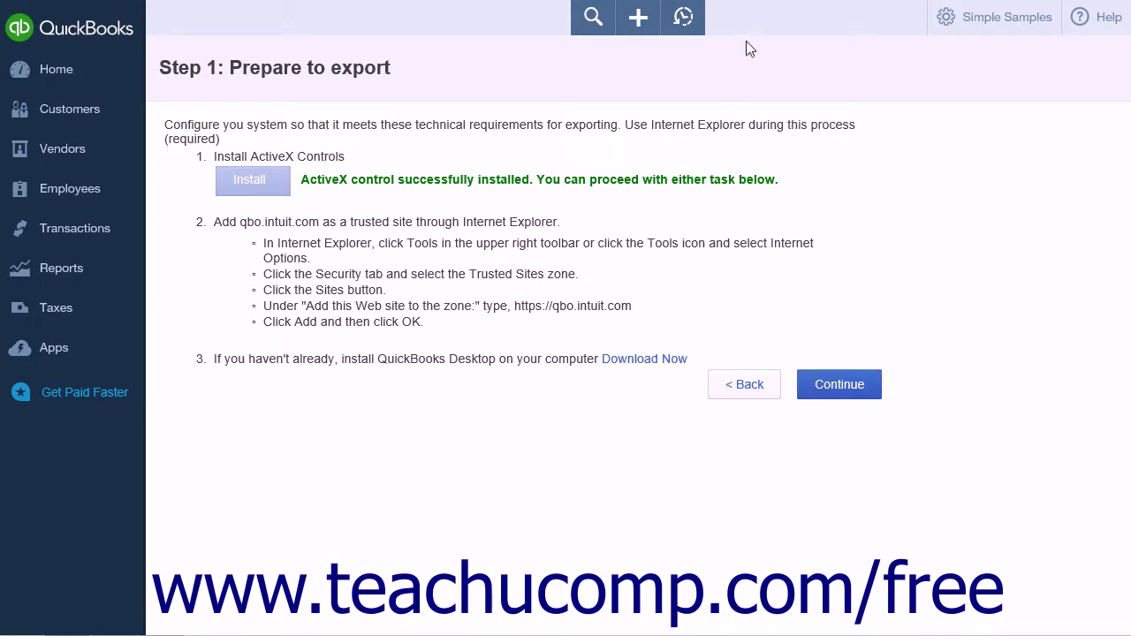
mouse_move(972, 8)
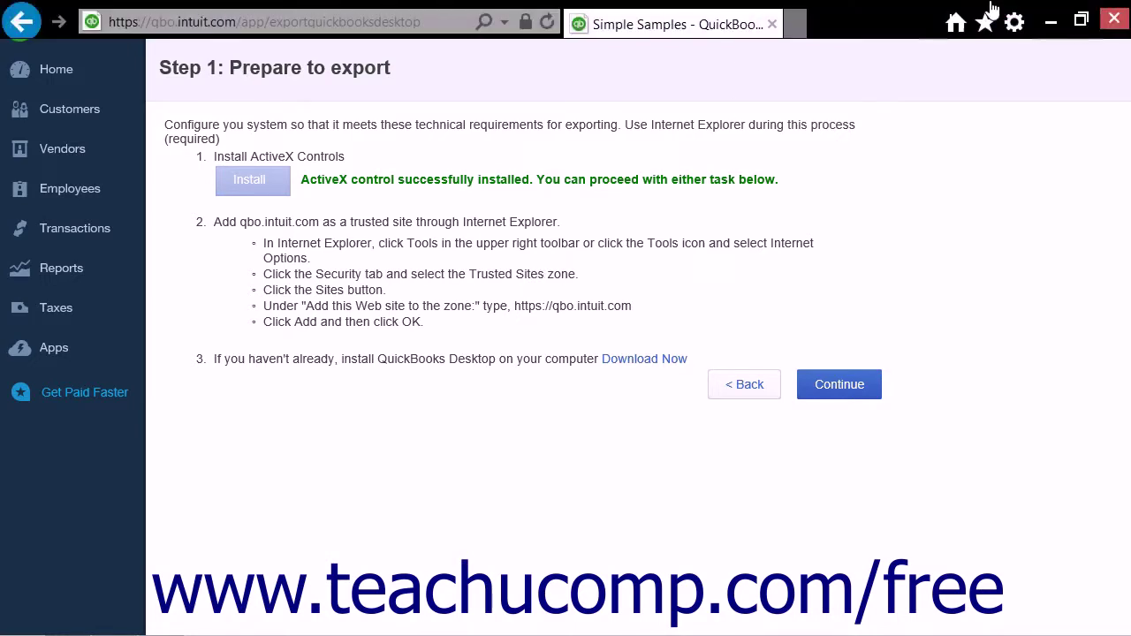
click(1014, 23)
click(889, 298)
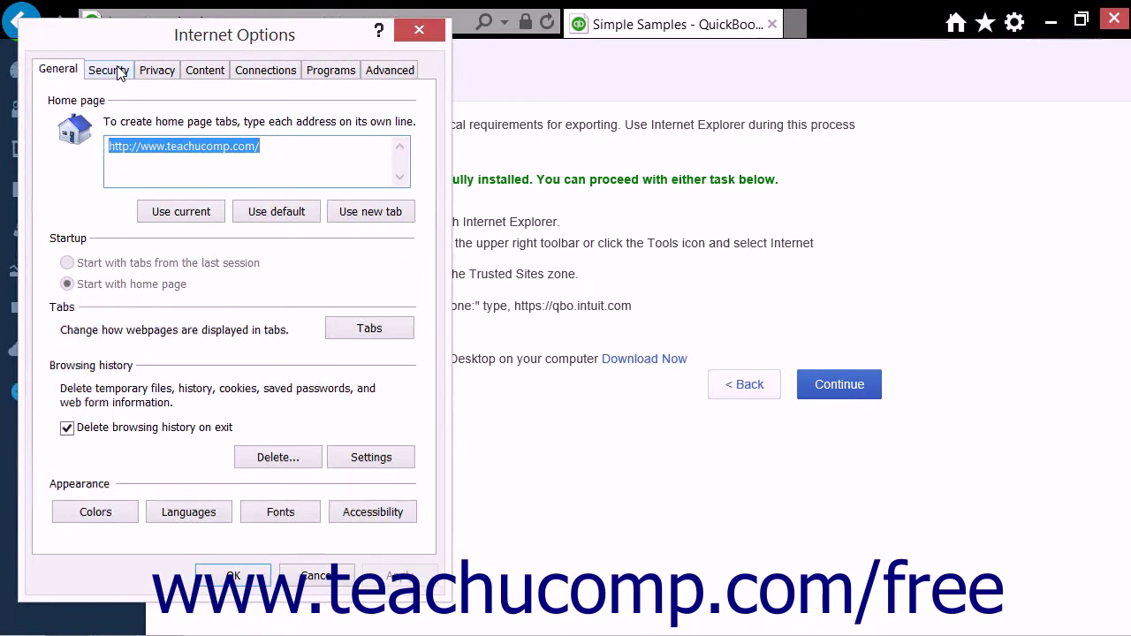
click(117, 71)
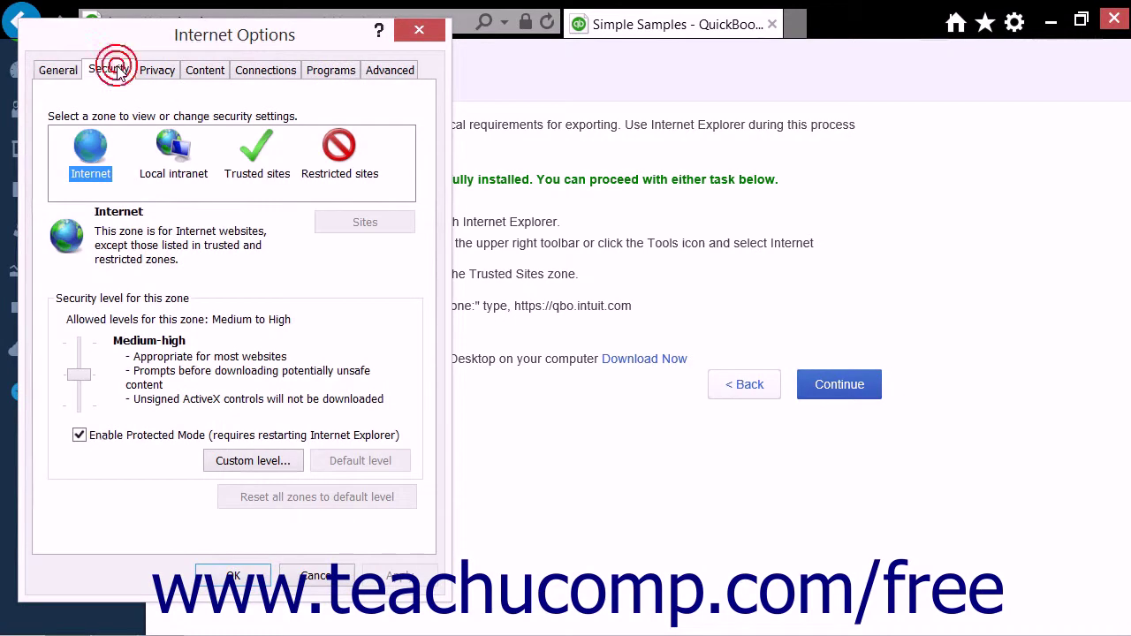
click(254, 170)
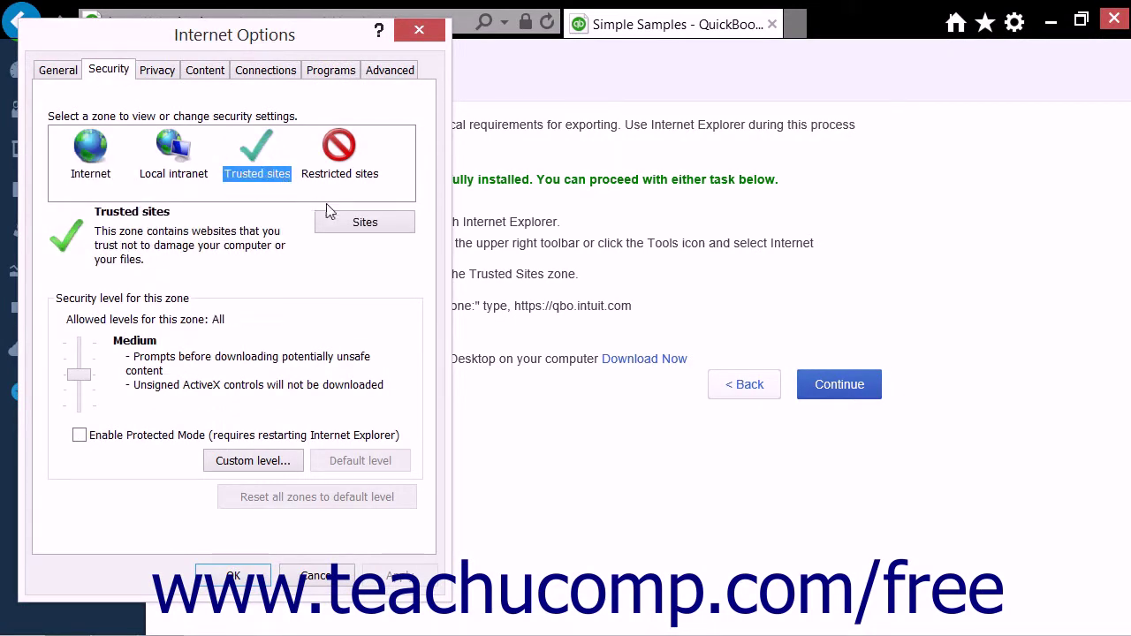
click(354, 223)
click(199, 198)
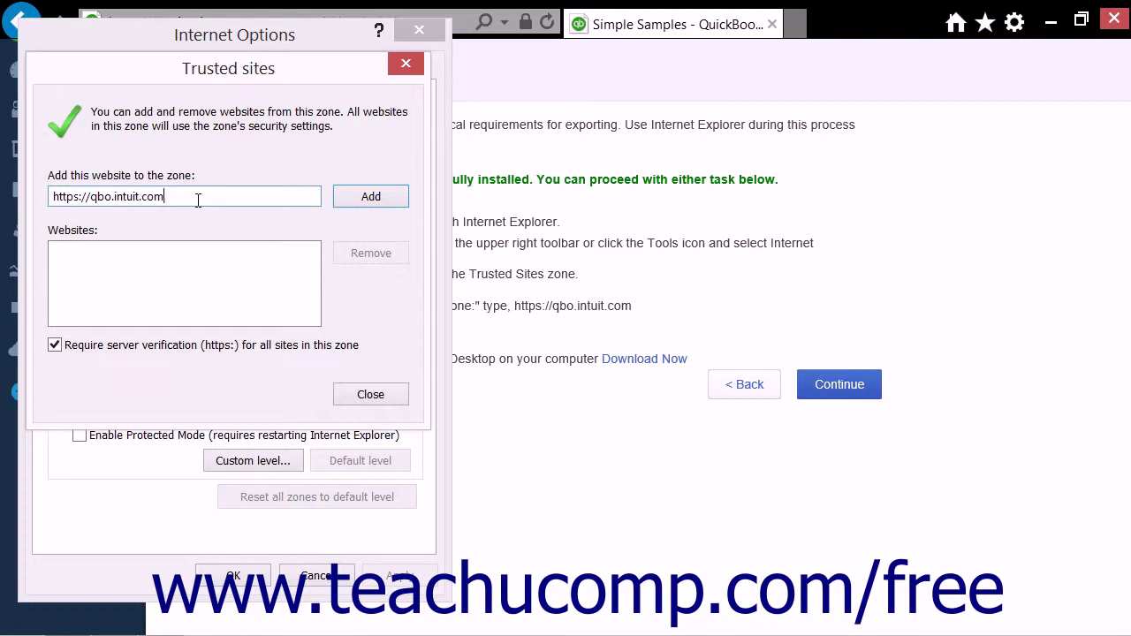
click(344, 204)
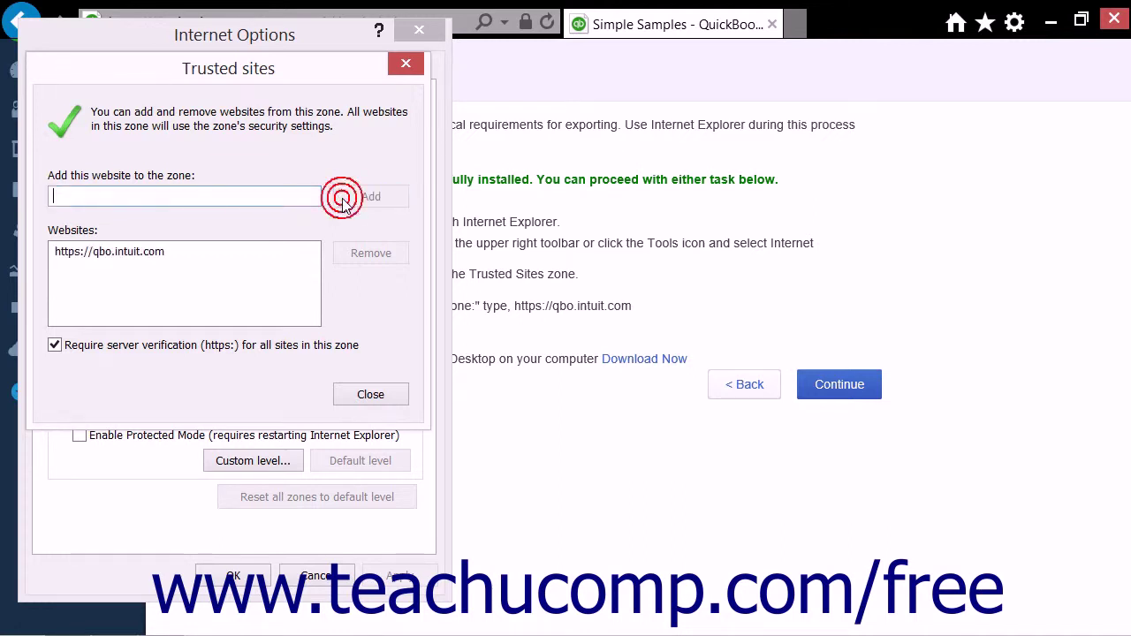
click(361, 397)
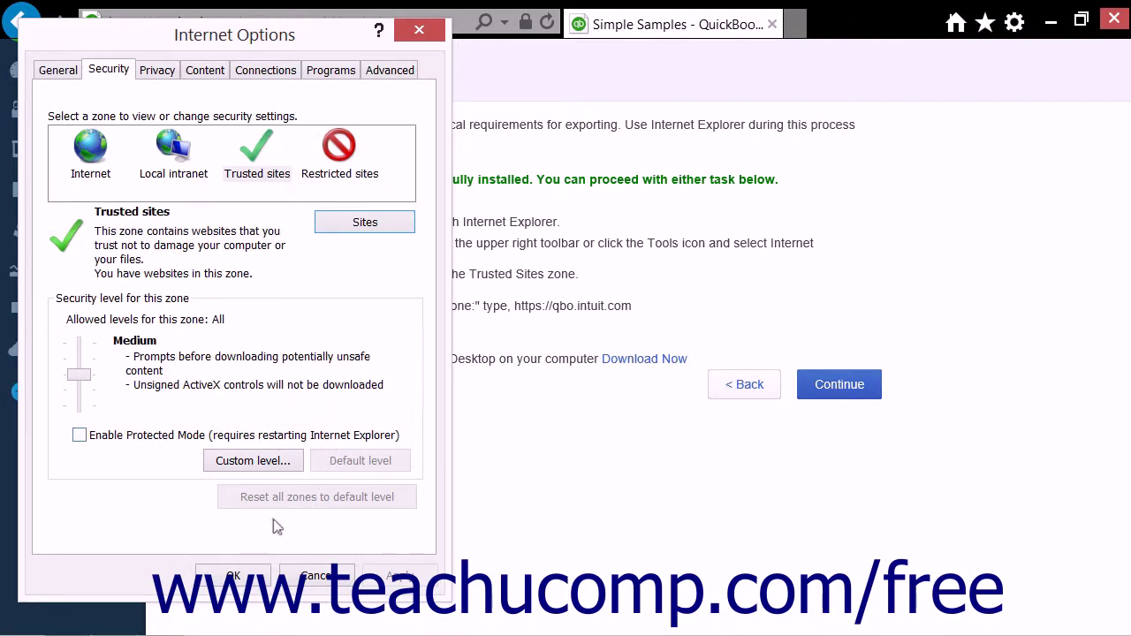
click(232, 577)
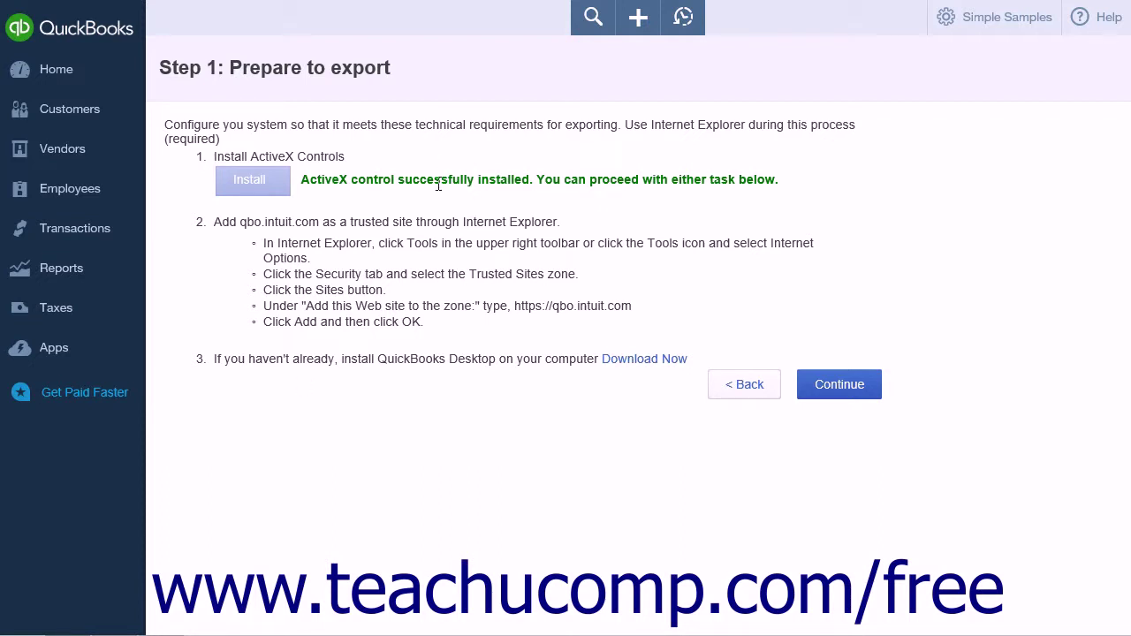
Confirm Internet Options with OK and return to the export wizard
click(402, 181)
Select All financial data on Step 2 and continue to the data request step
click(822, 394)
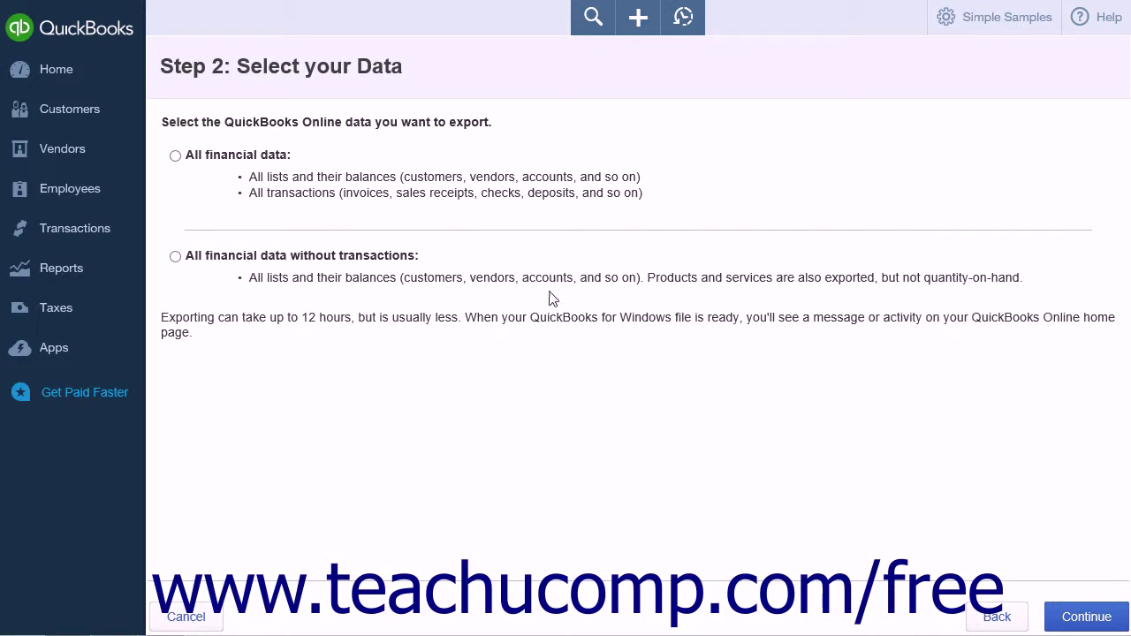
click(176, 156)
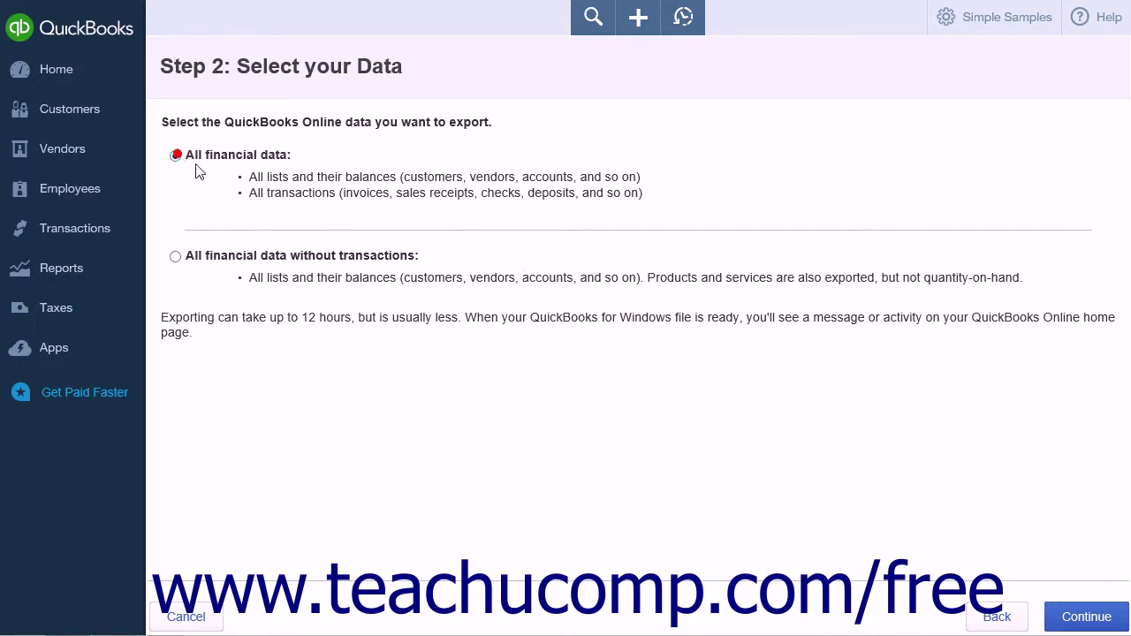
click(176, 256)
click(175, 155)
click(1083, 619)
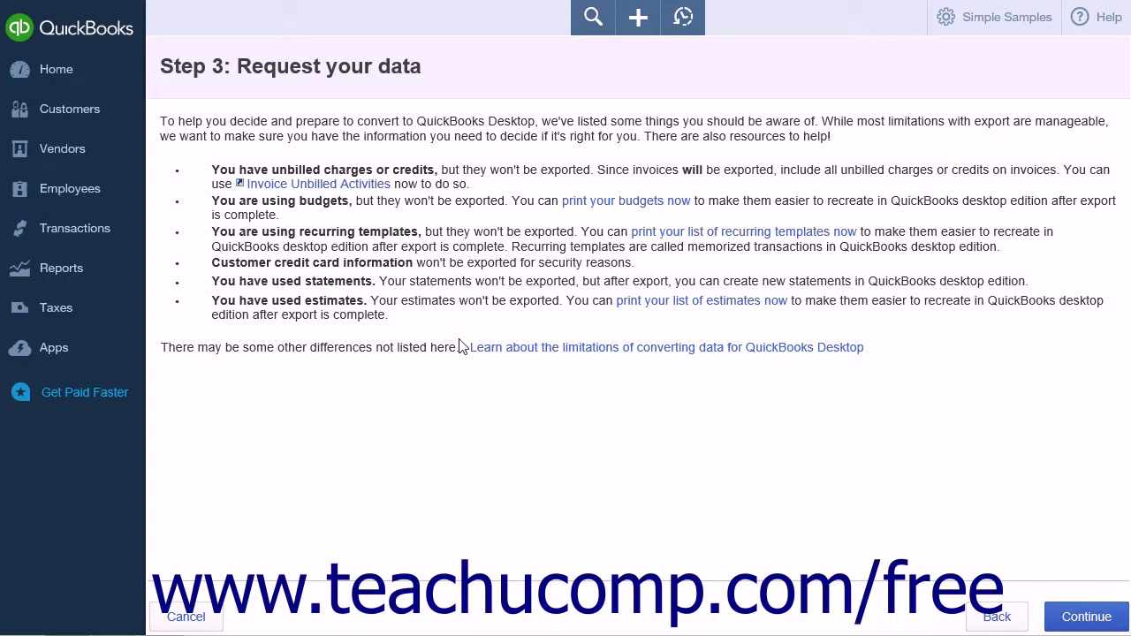
Submit the export request with the owner's name and e-mail, then dismiss the confirmation
click(1071, 619)
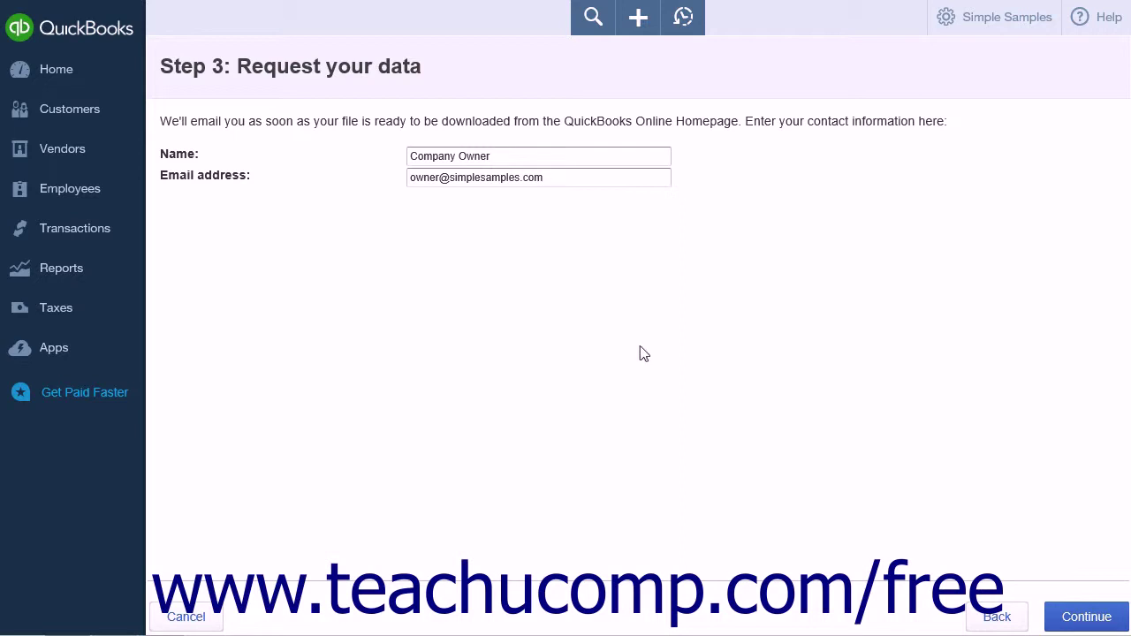
click(1087, 618)
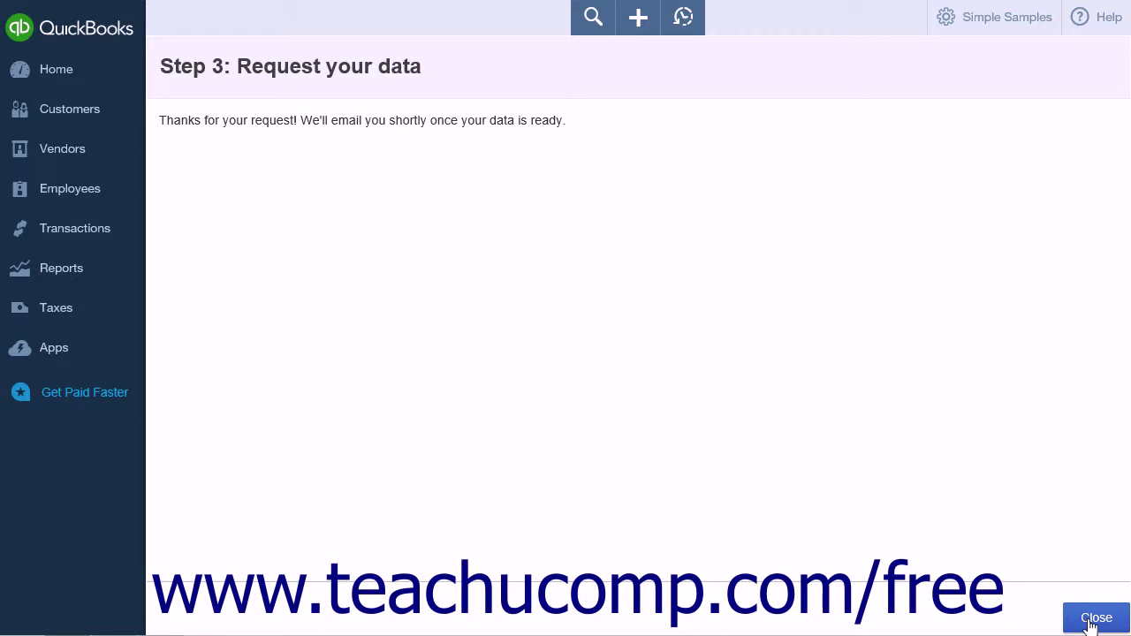
click(1093, 618)
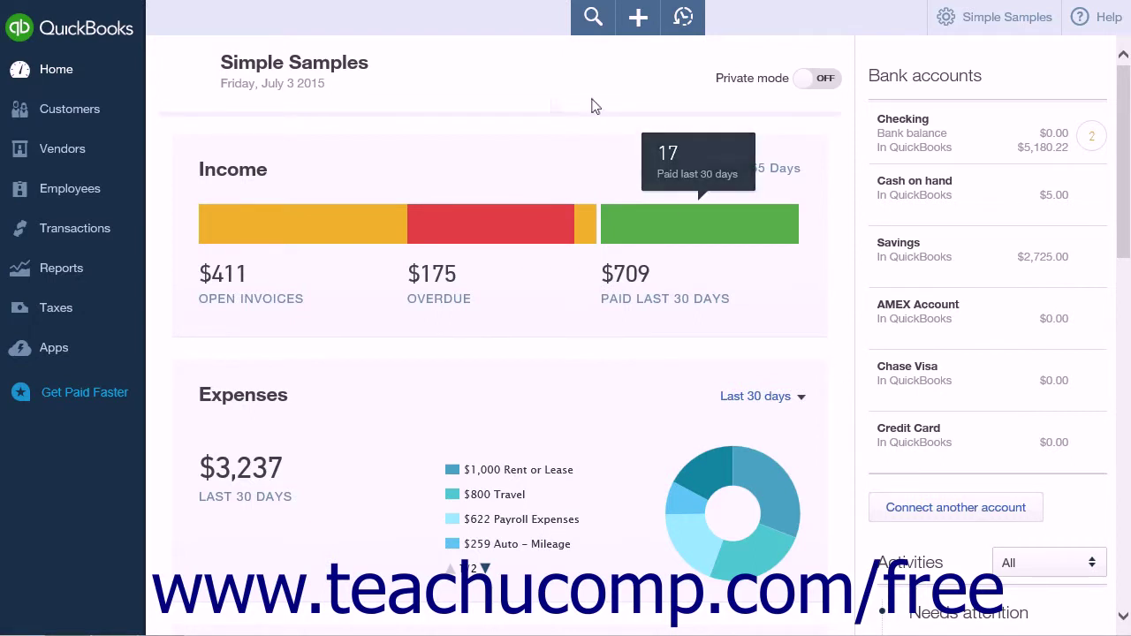
Take action on the ready-file notice under Home Activities and choose moving data to QuickBooks desktop edition
scroll(879, 330, down, 4)
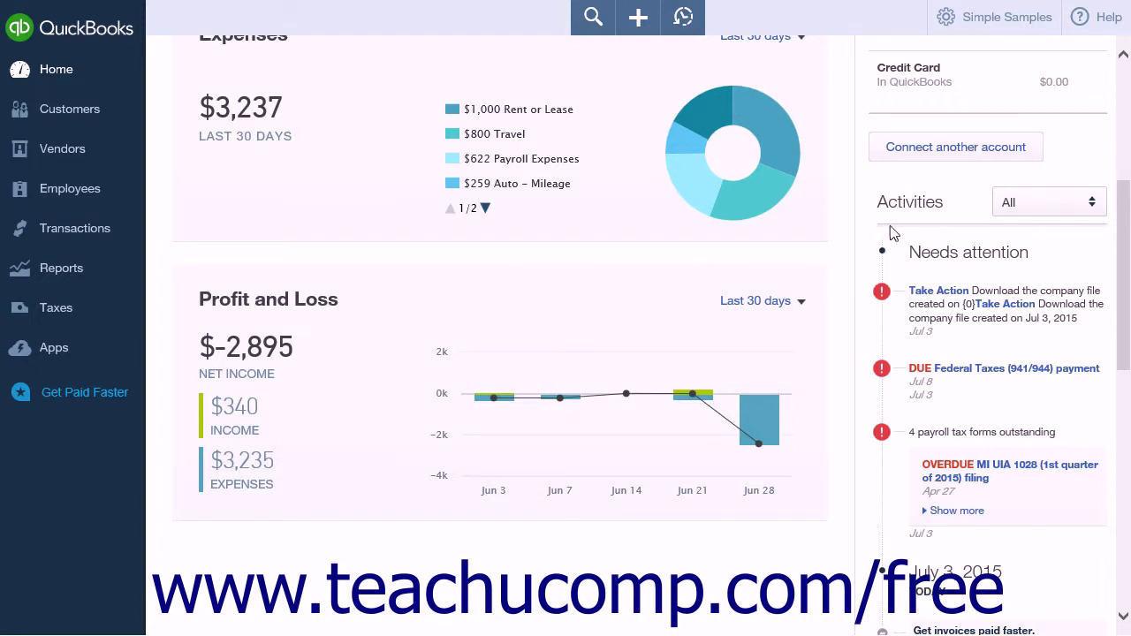
click(931, 296)
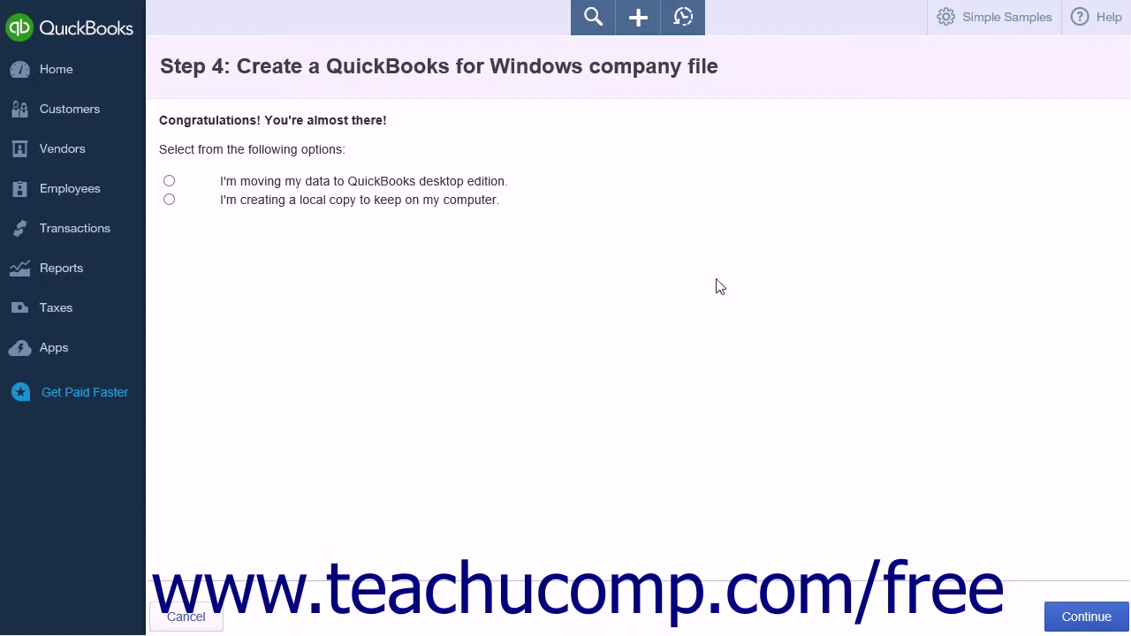
click(169, 180)
Continue to Step 4's download instructions for the QBXML company data
click(1067, 624)
click(336, 175)
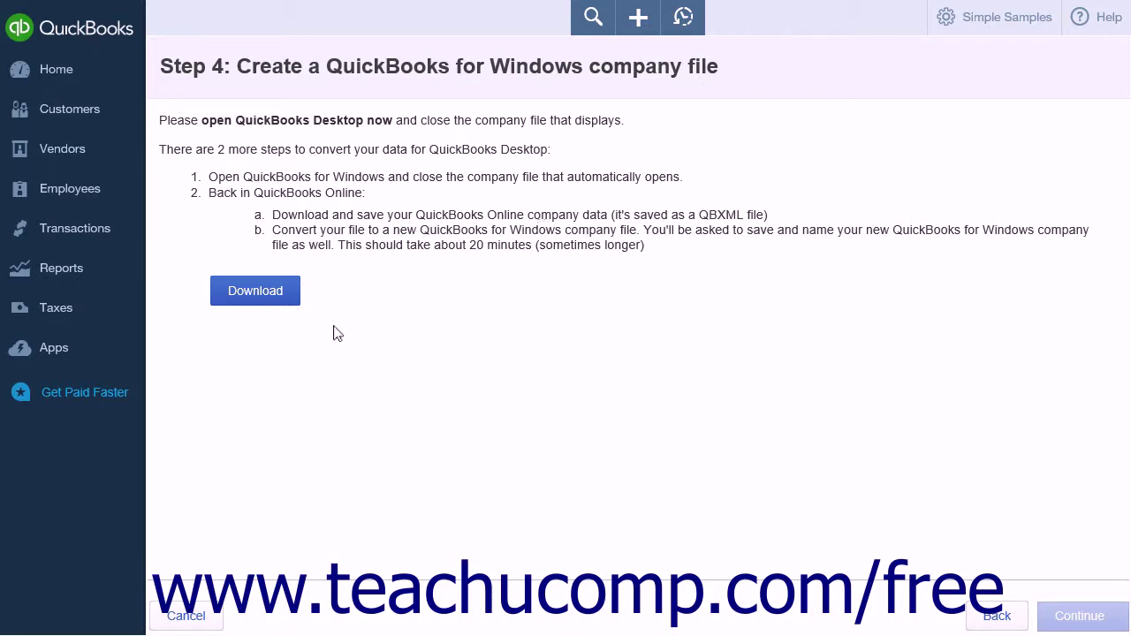
Download the export_company data file to the Desktop and start the conversion
click(276, 303)
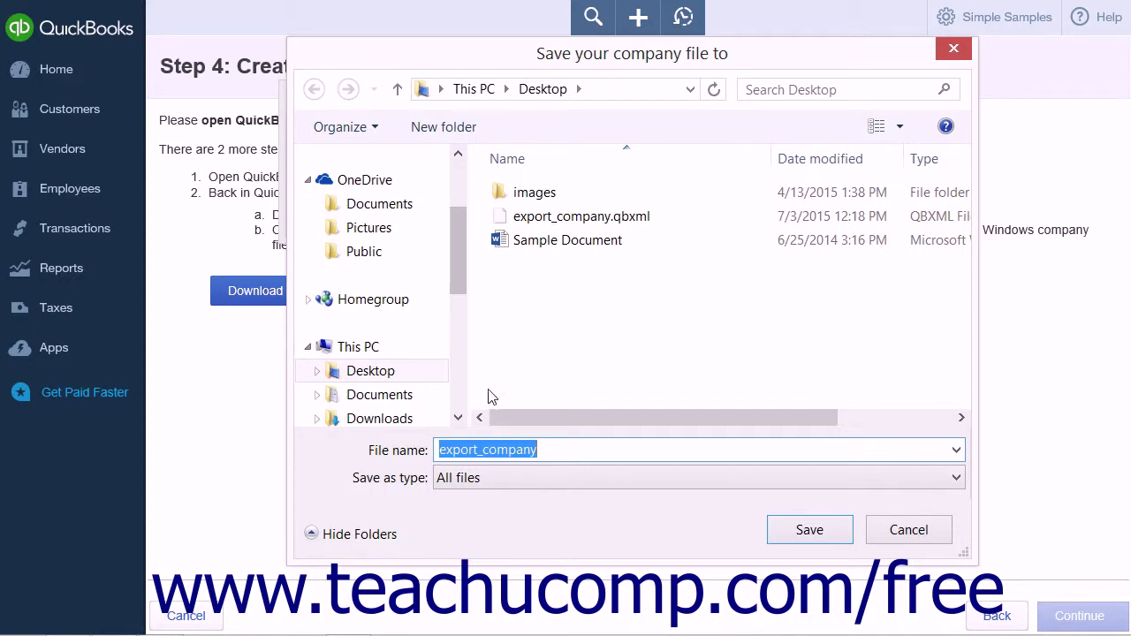
click(804, 530)
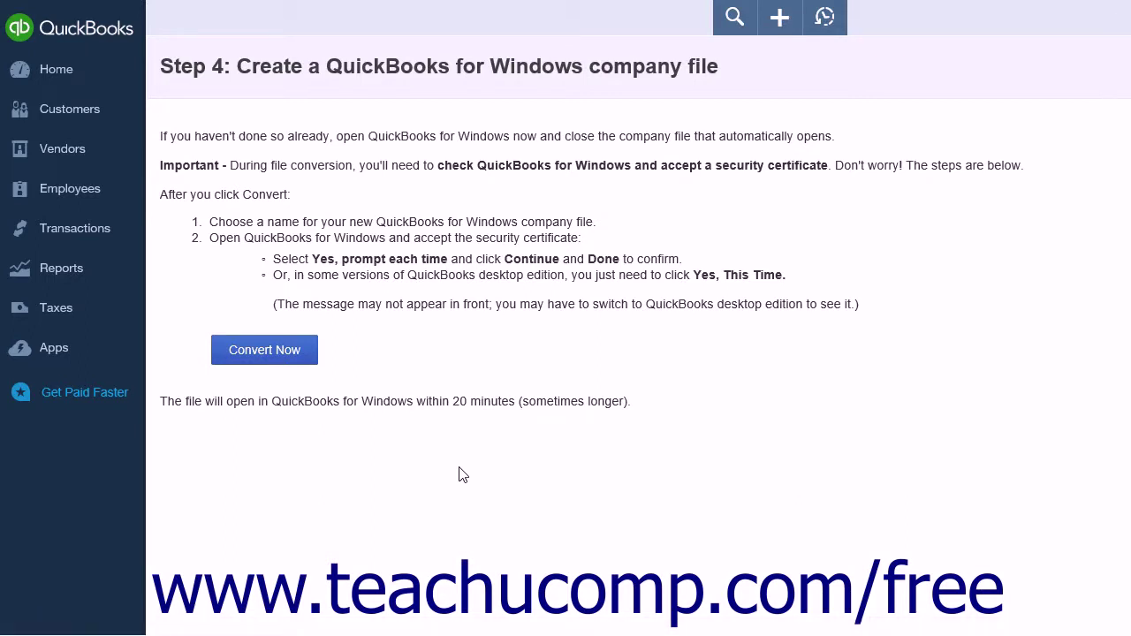
click(286, 359)
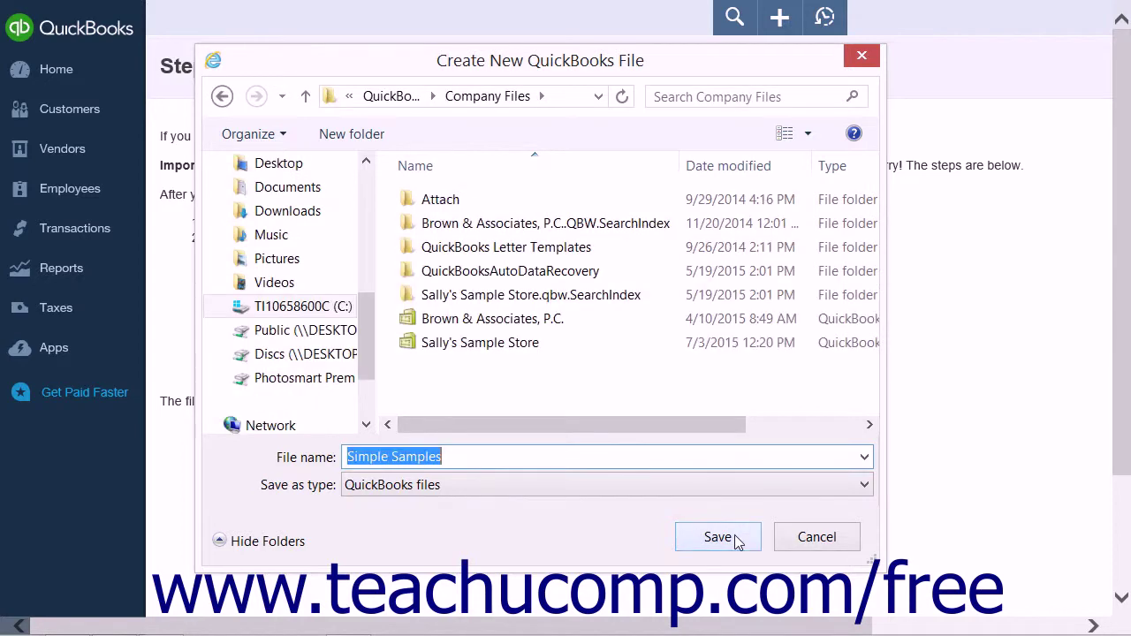
Save the new company file as Simple Samples in the Company Files folder
click(717, 537)
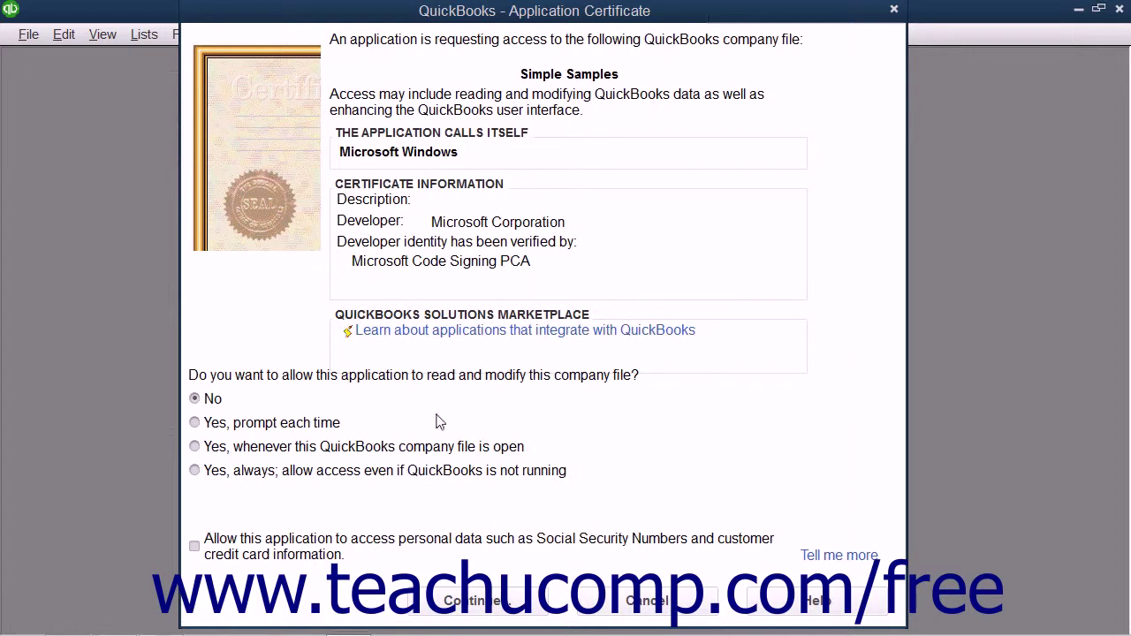
Grant the conversion access to the Simple Samples file whenever it is open, including personal data
click(195, 447)
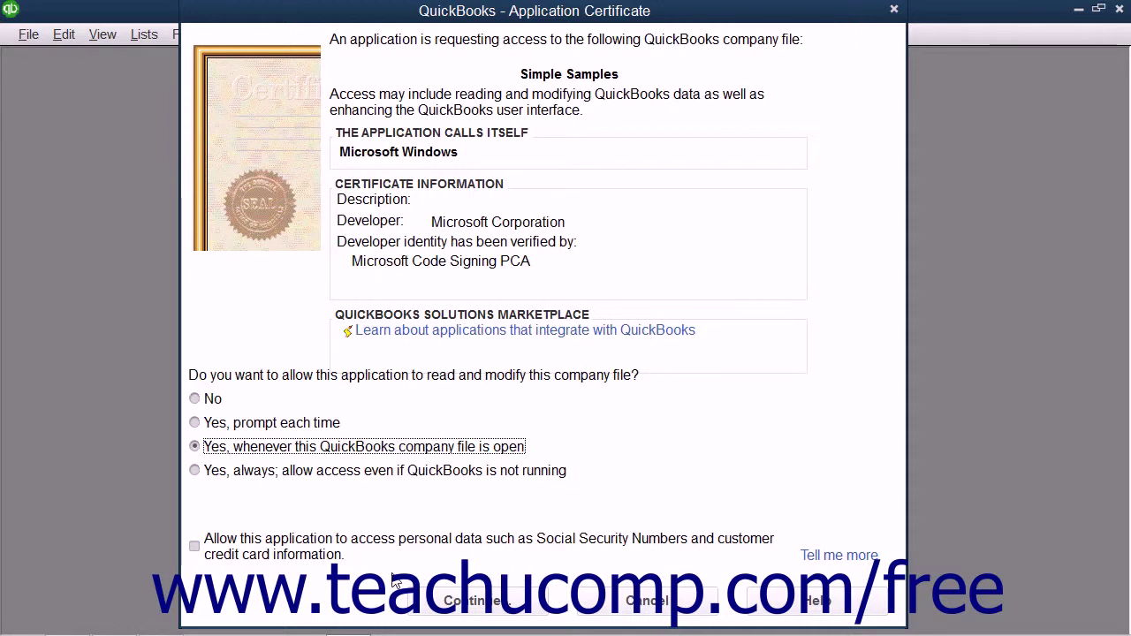
click(195, 546)
key(Return)
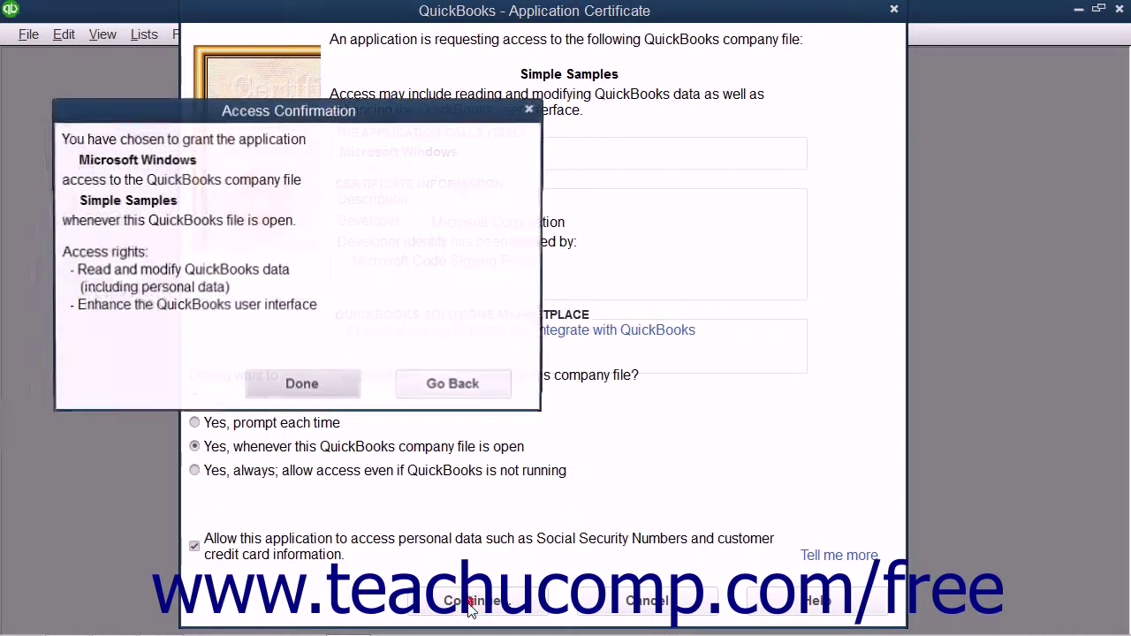
click(331, 387)
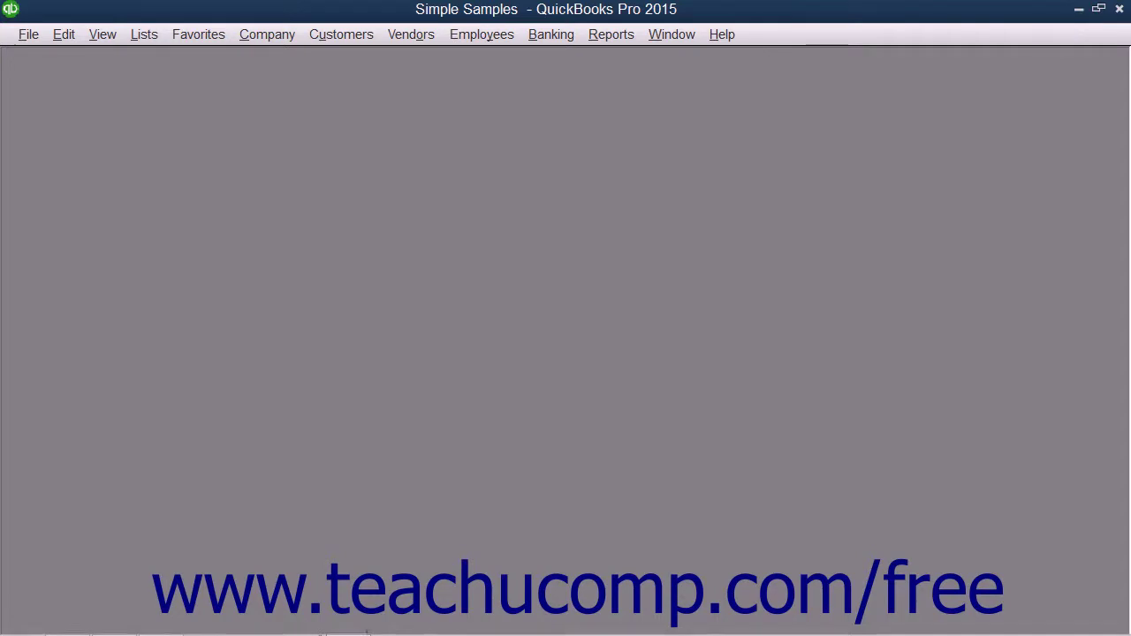
Finish the export on the Step 5 page in QuickBooks Online
click(604, 34)
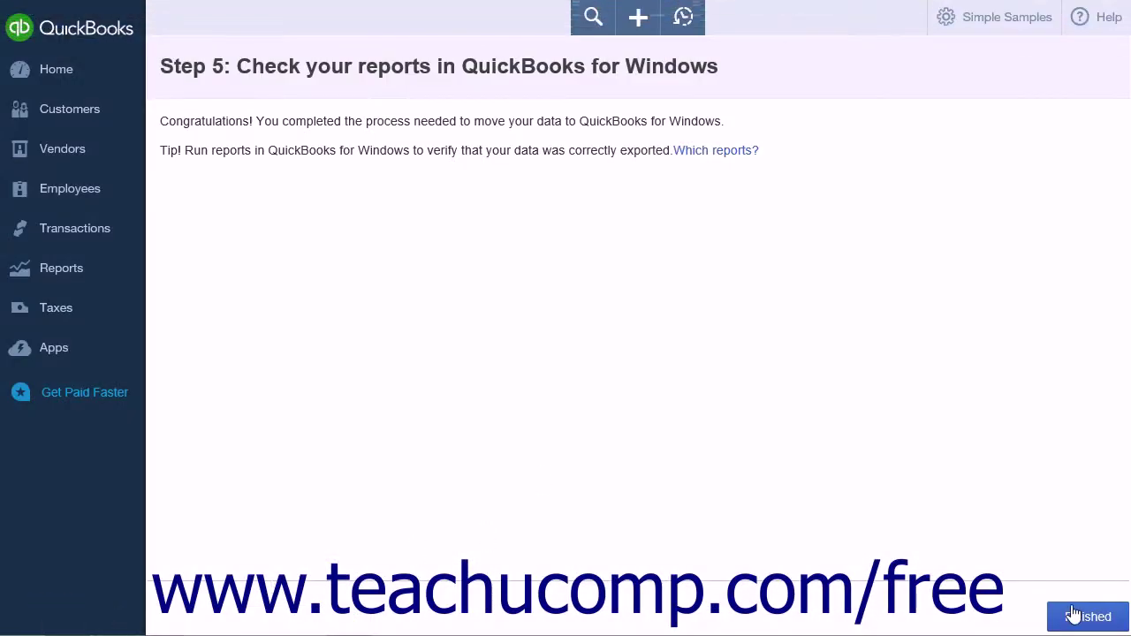